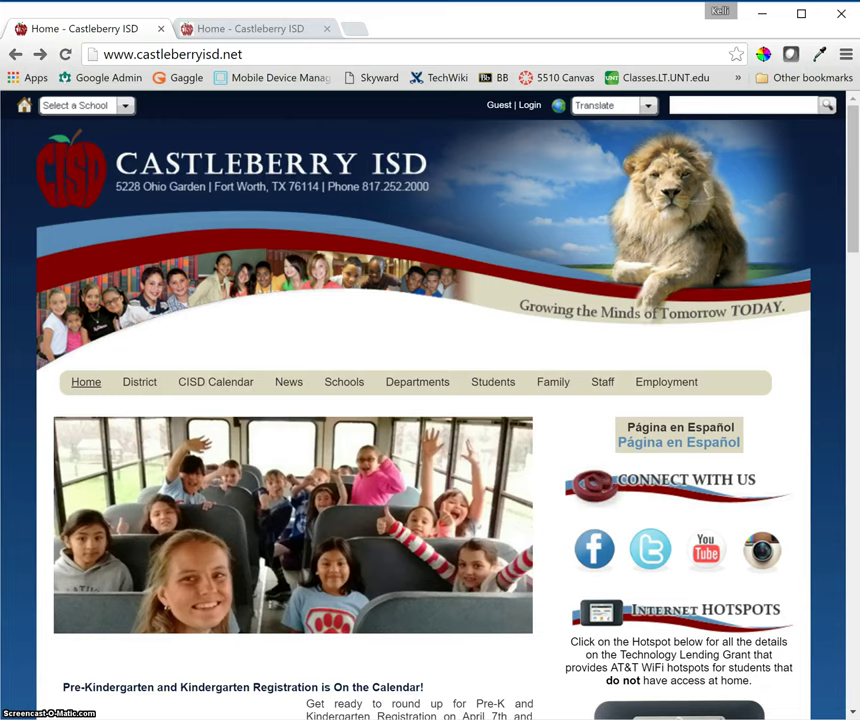
left_click(172, 56)
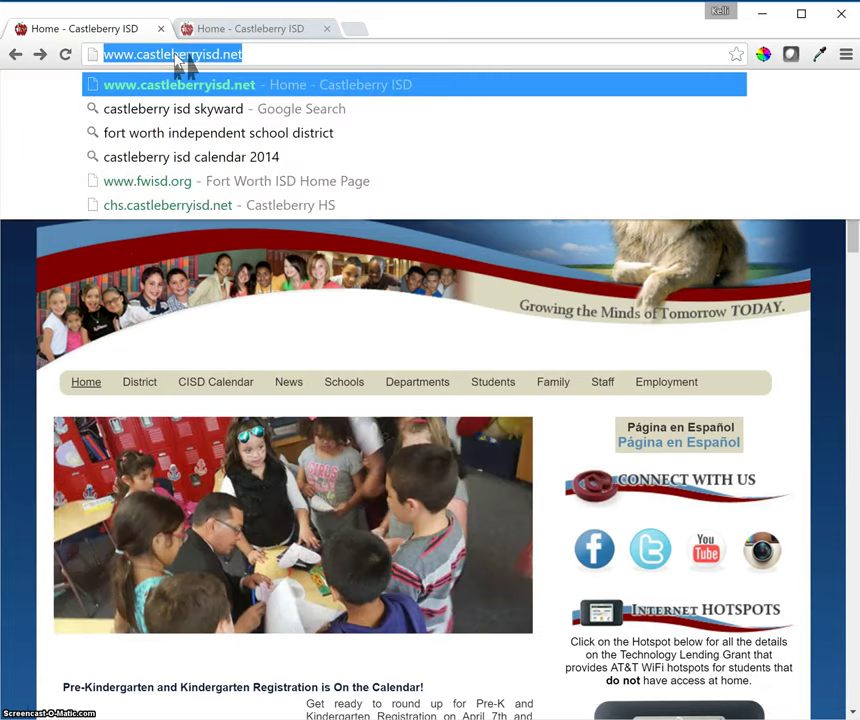
type("www.games.")
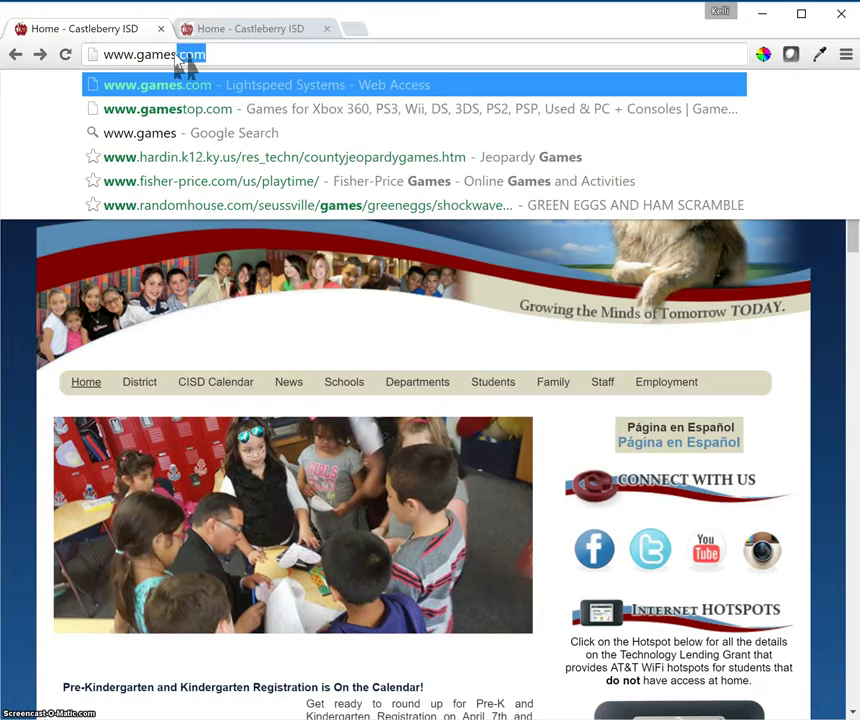
type("com")
key("Return")
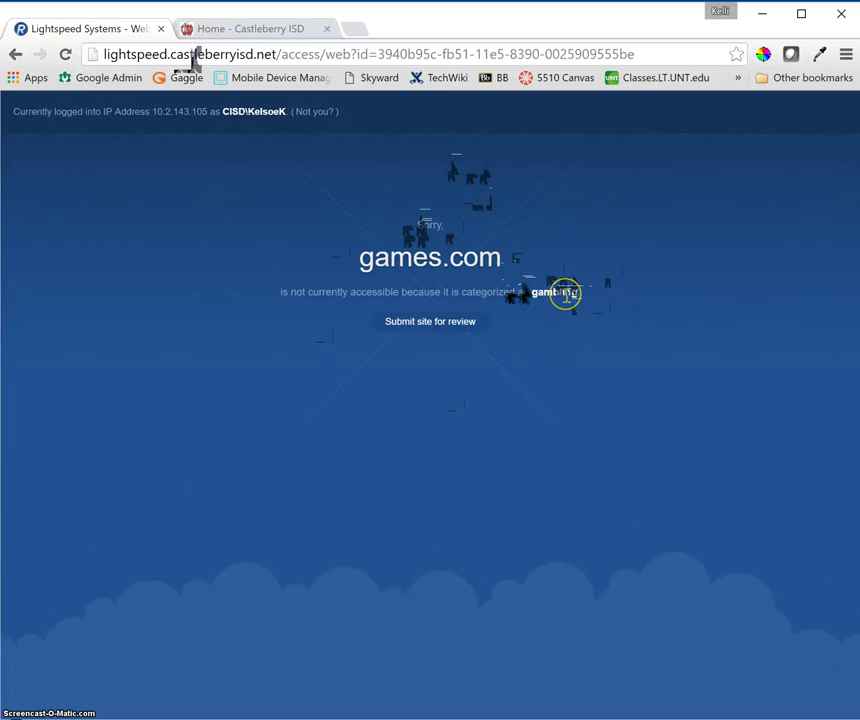
left_click(442, 309)
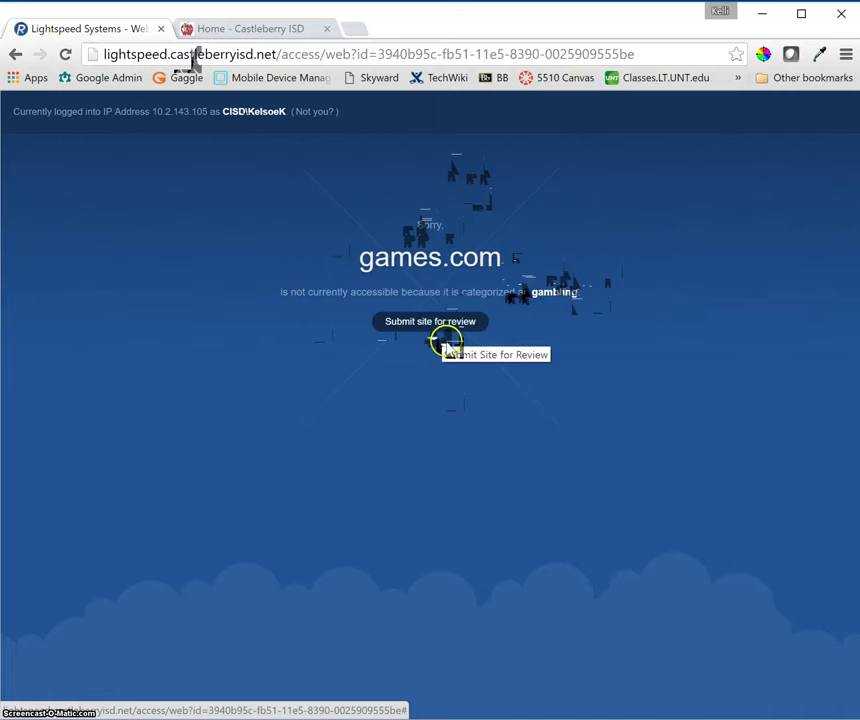
Step: Return to the Castleberry ISD home page, open Eduphoria from the staff links and sign in with the saved credentials
left_click(272, 32)
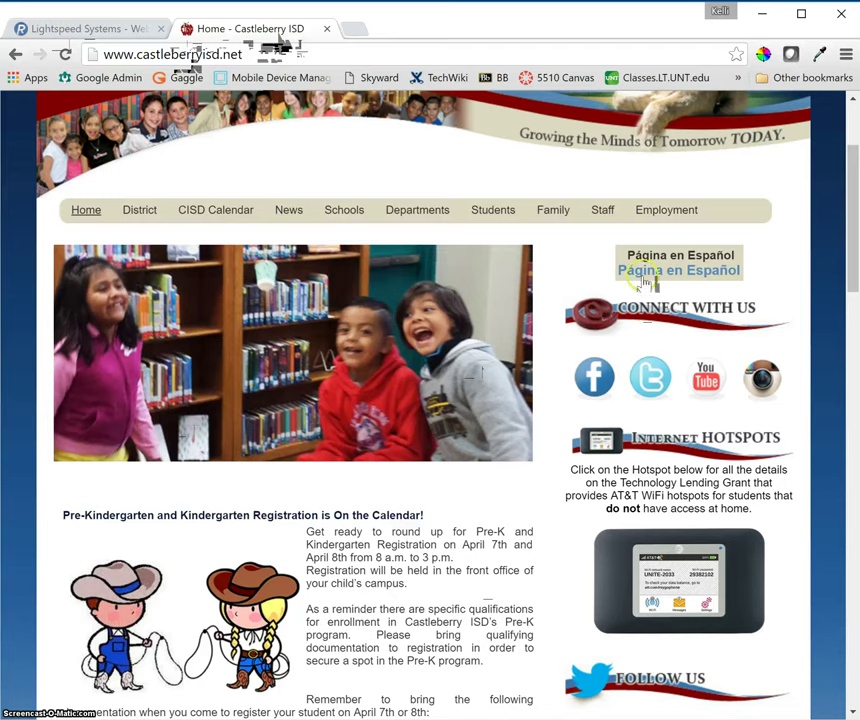
mouse_move(604, 212)
left_click(617, 450)
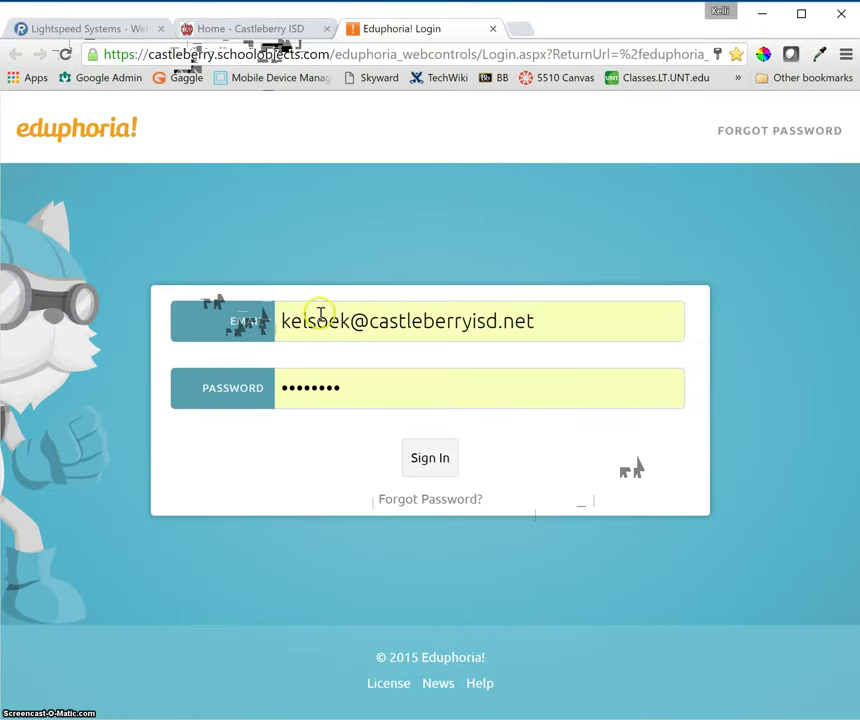
left_click(425, 460)
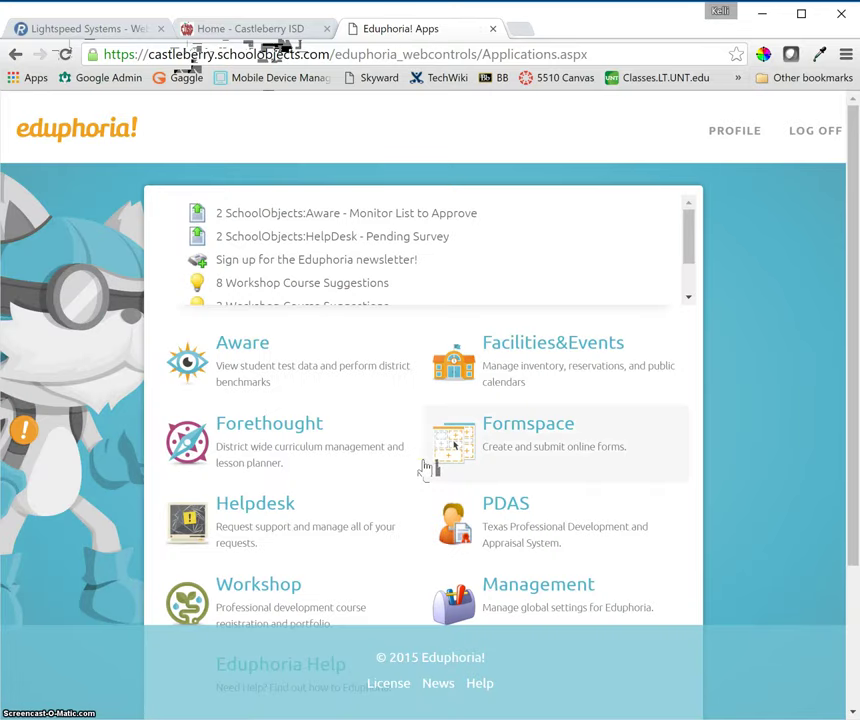
Step: Open Eduphoria's Helpdesk and start a new support request for the Technology department
scroll(393, 436, "down", 3)
left_click(277, 341)
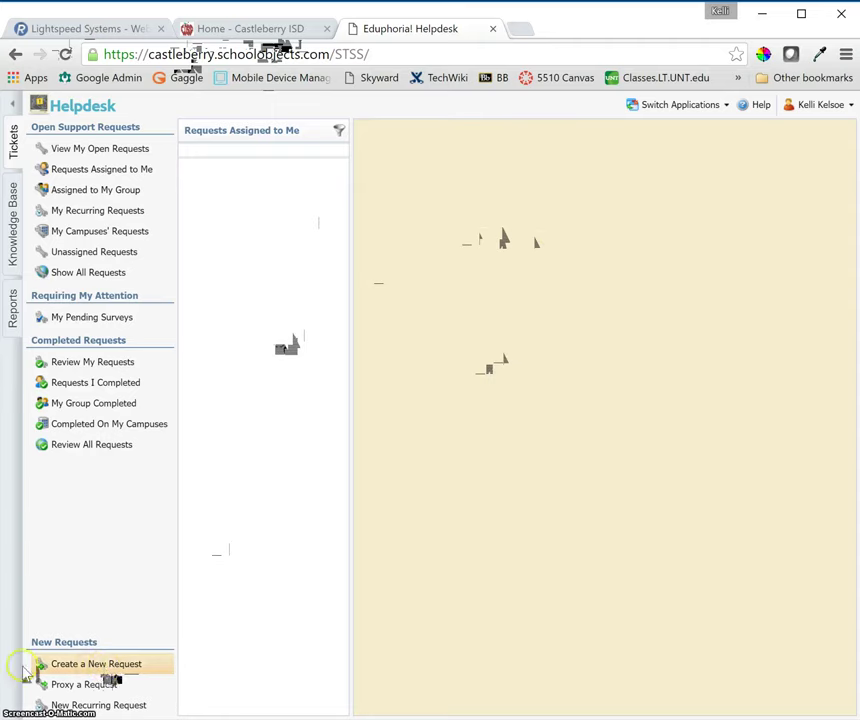
left_click(105, 666)
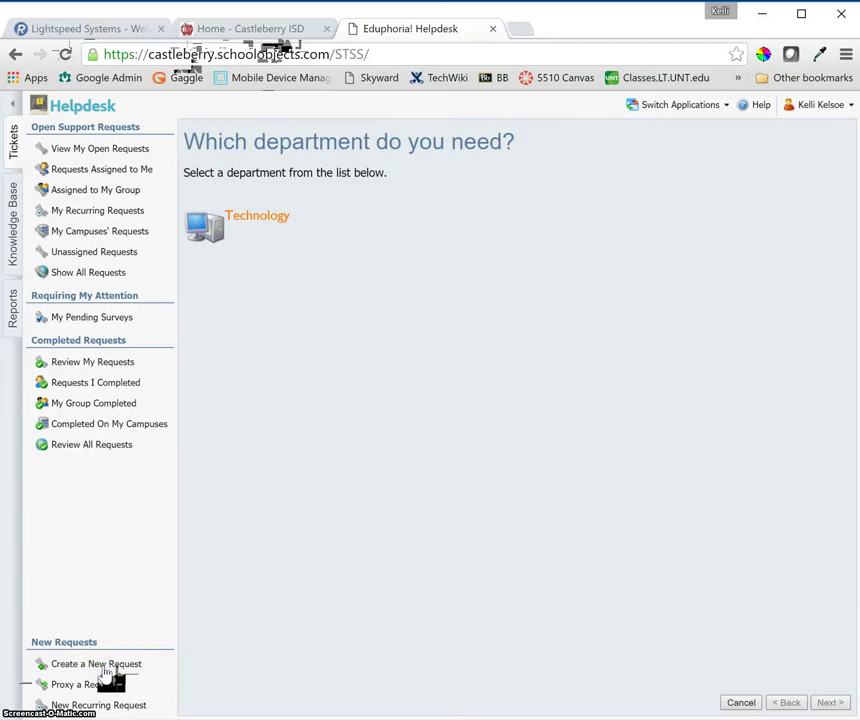
left_click(265, 222)
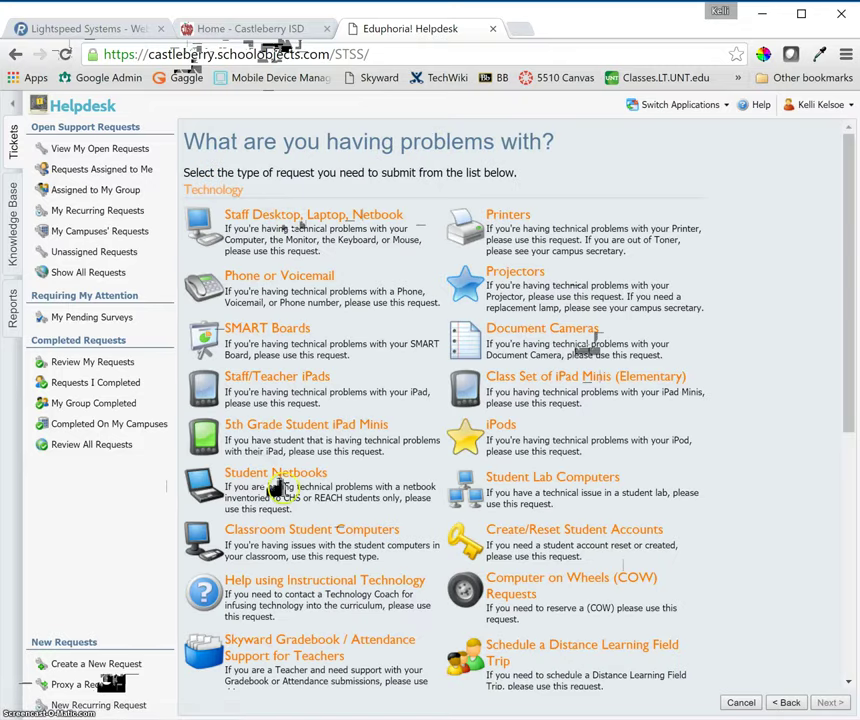
Step: Choose Website Access as the problem type and Open a Site as the kind of access
scroll(275, 475, "down", 5)
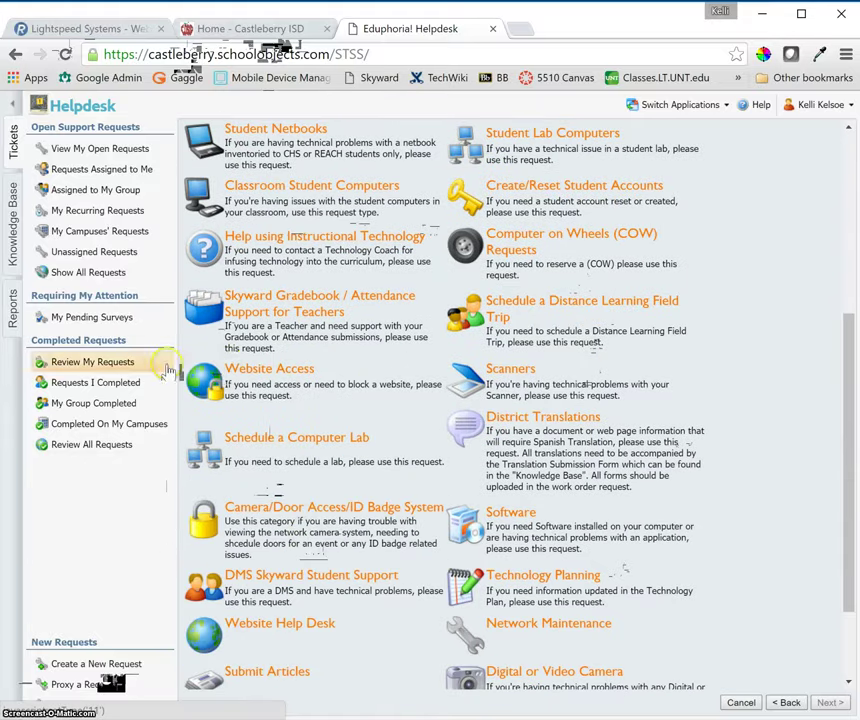
left_click(300, 378)
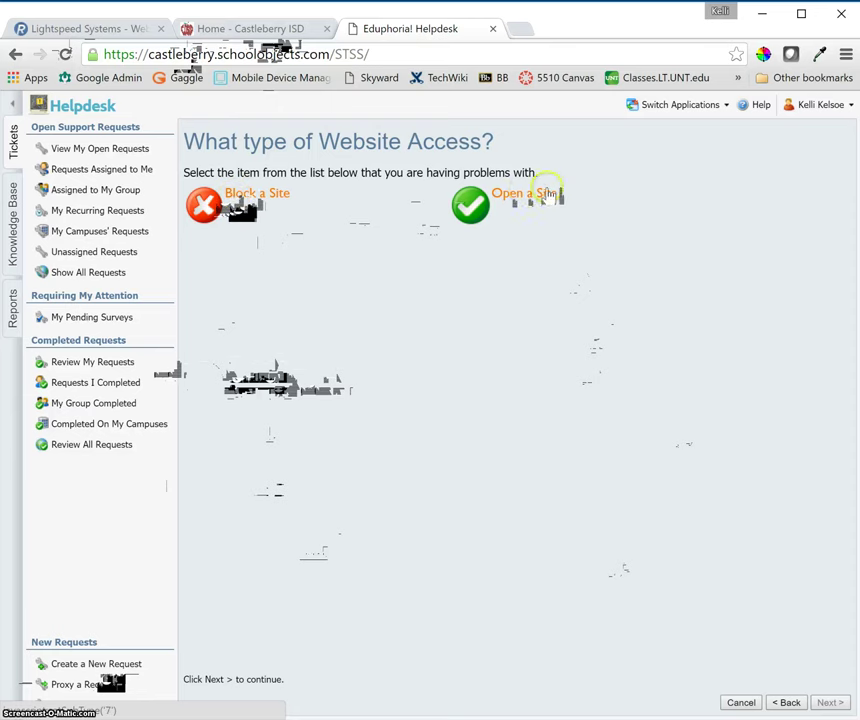
left_click(480, 210)
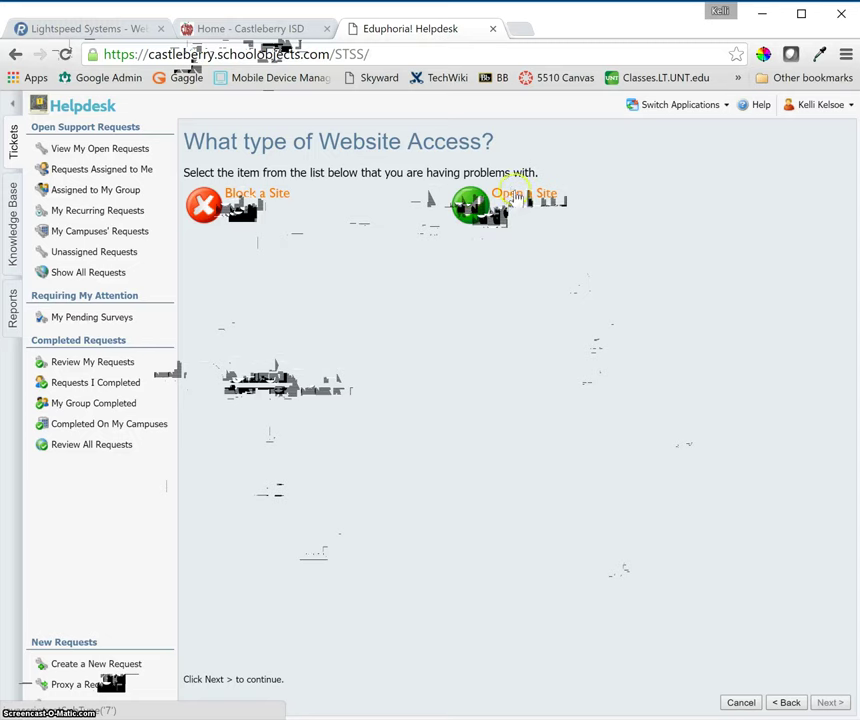
left_click(517, 196)
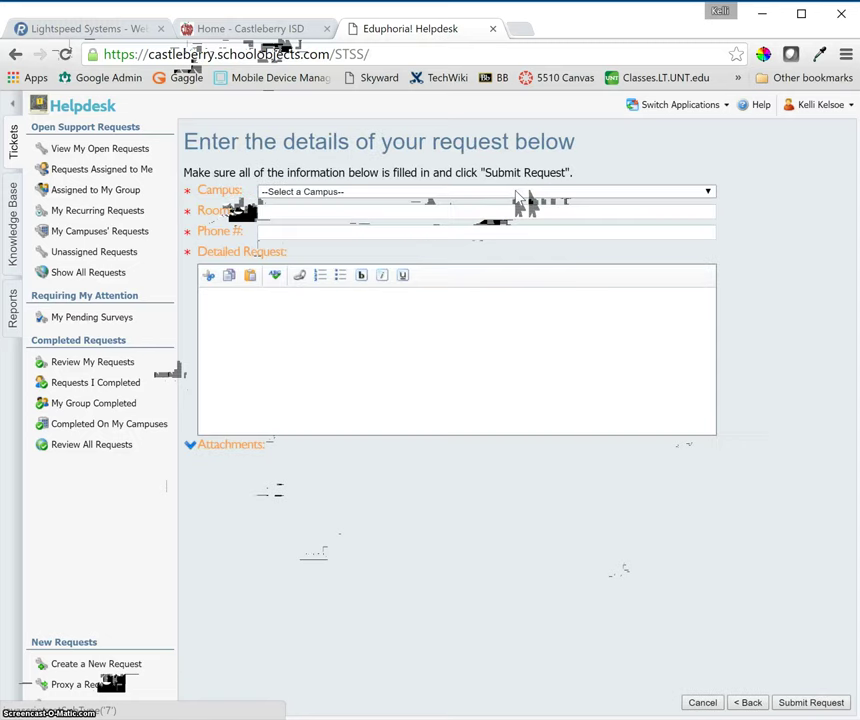
Step: Set the request's campus to Irma Marsh Middle School and the room to 223, and fill in the phone number
left_click(394, 196)
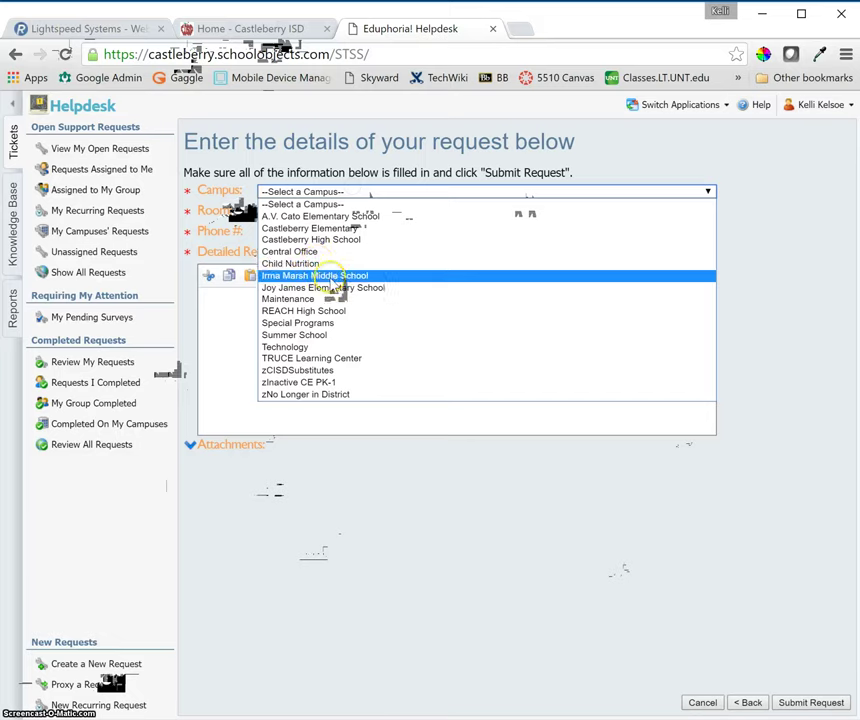
left_click(328, 276)
left_click(301, 214)
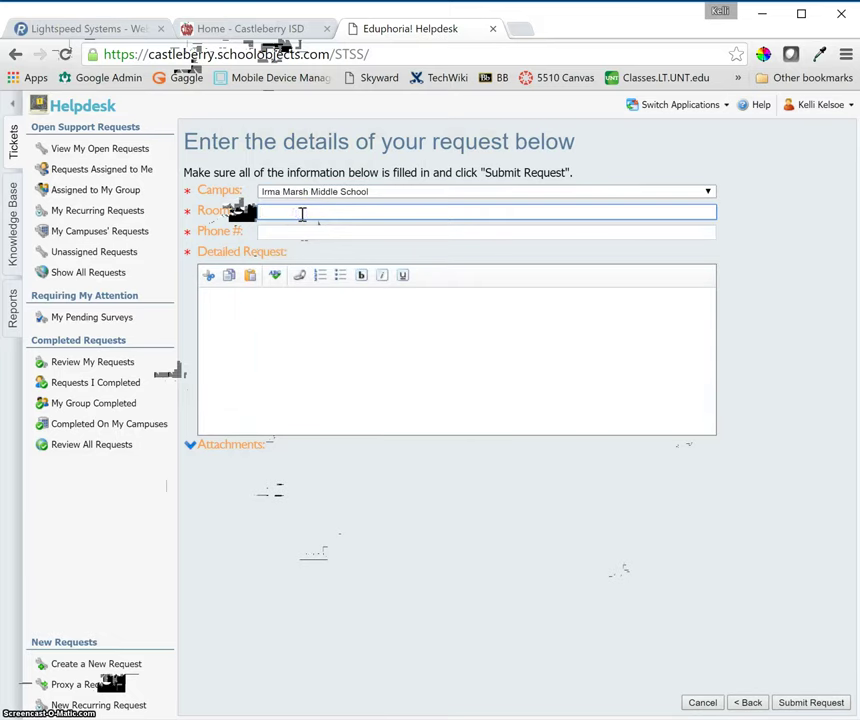
type("223")
left_click(311, 236)
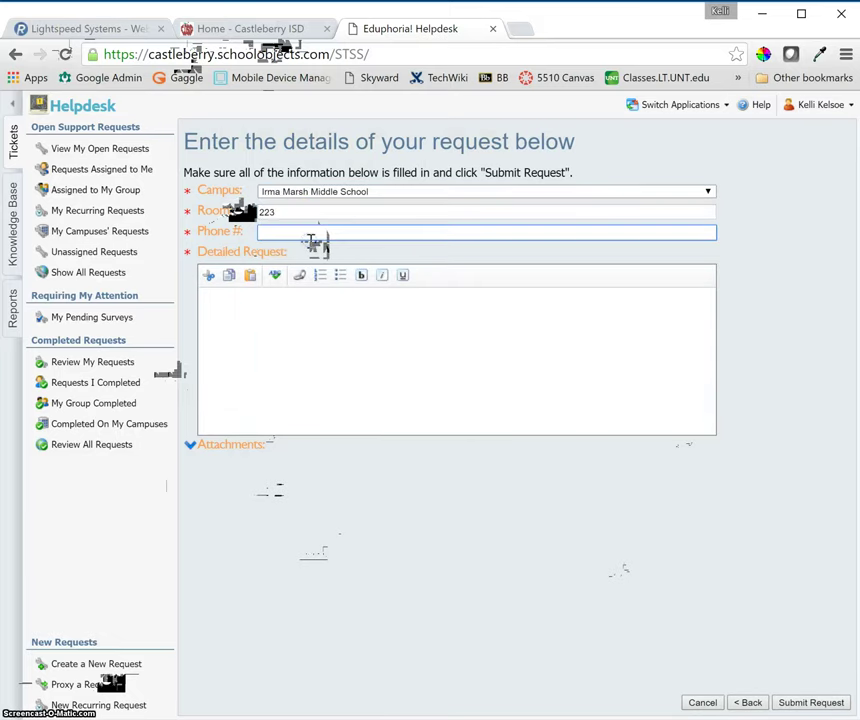
type("2276")
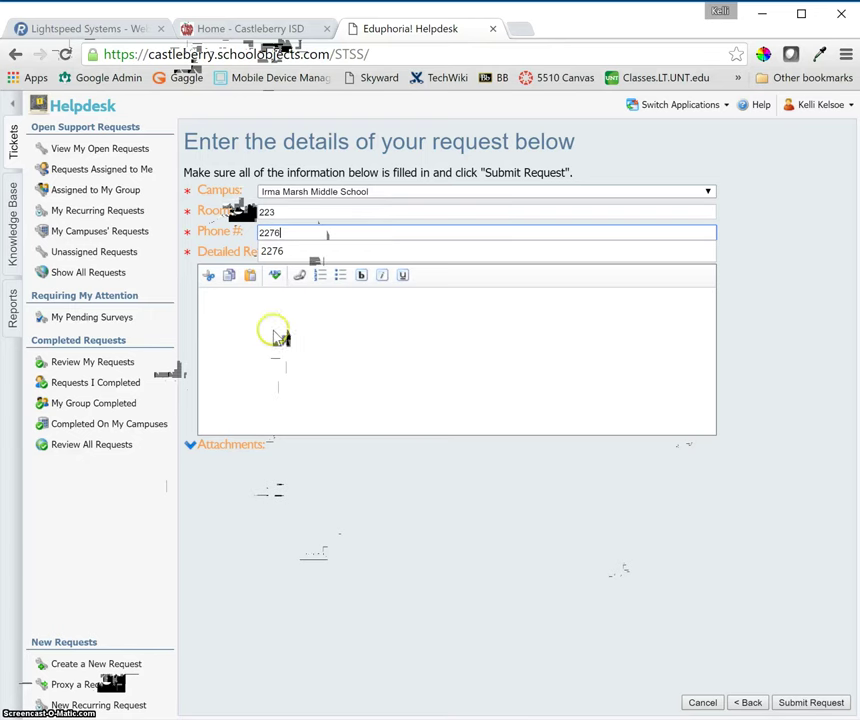
left_click(274, 332)
type("www.game")
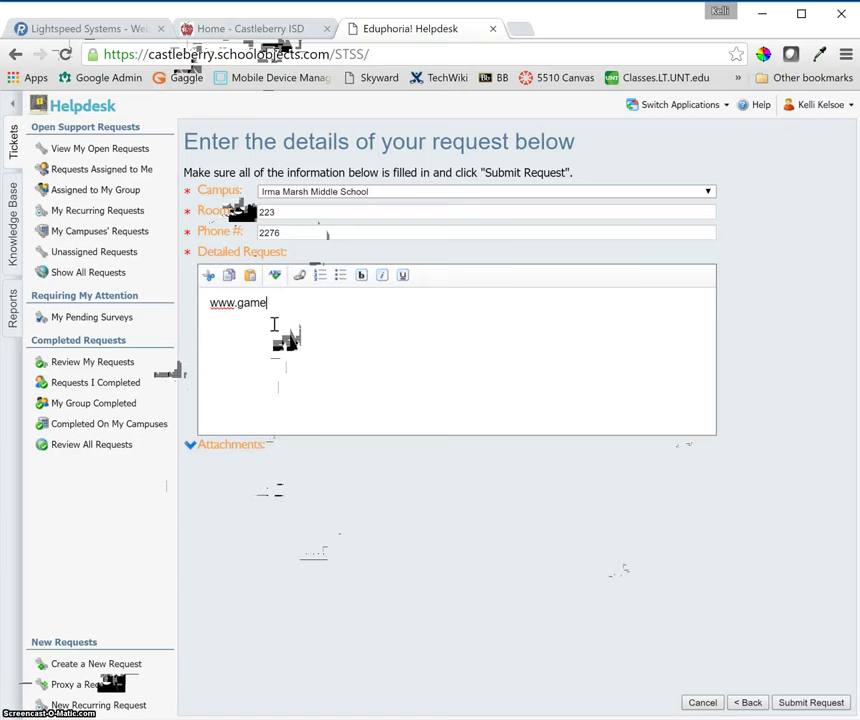
type("s.")
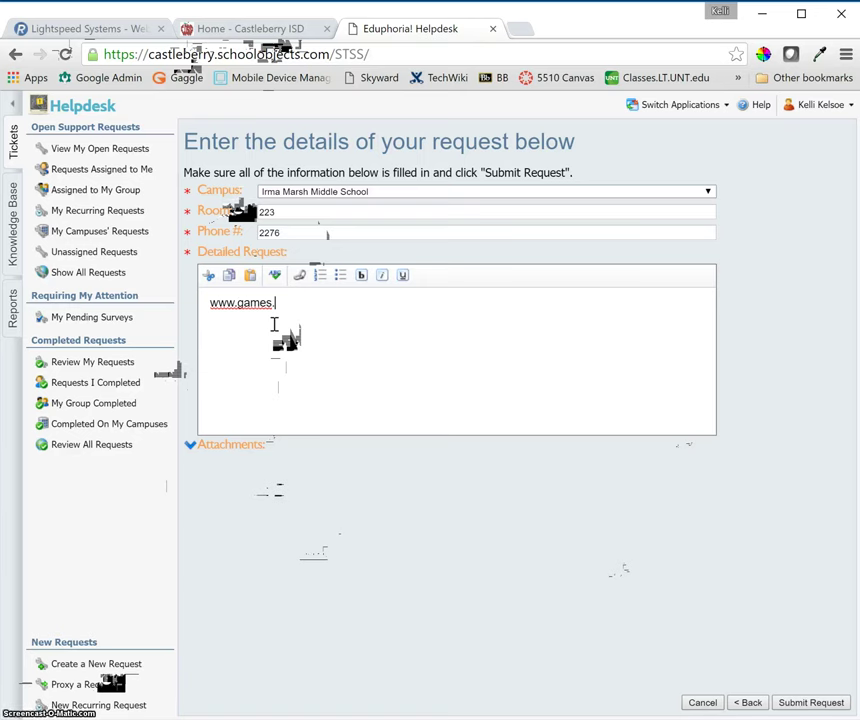
type("com")
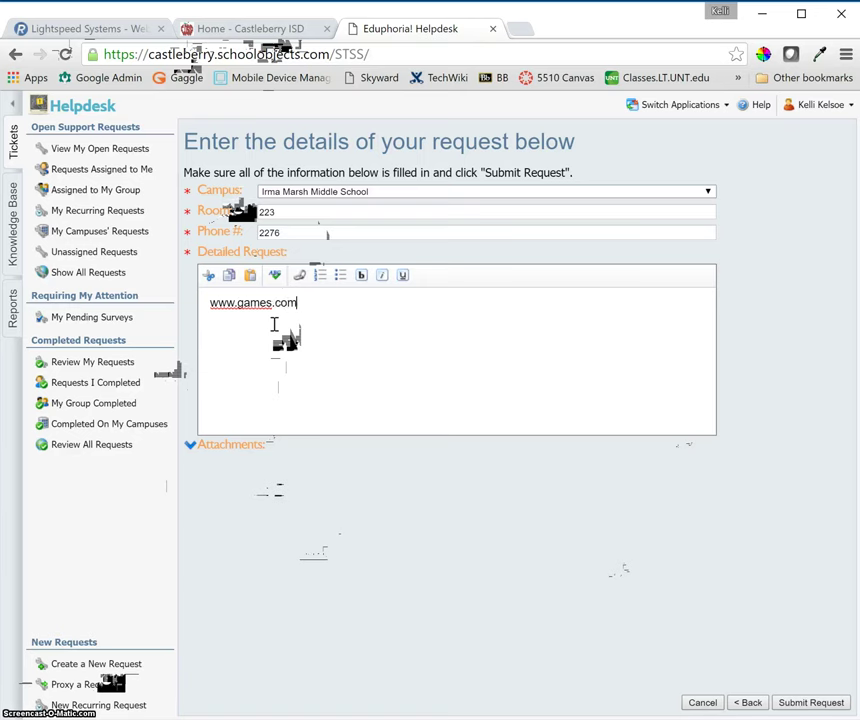
key("Return")
type("REason ")
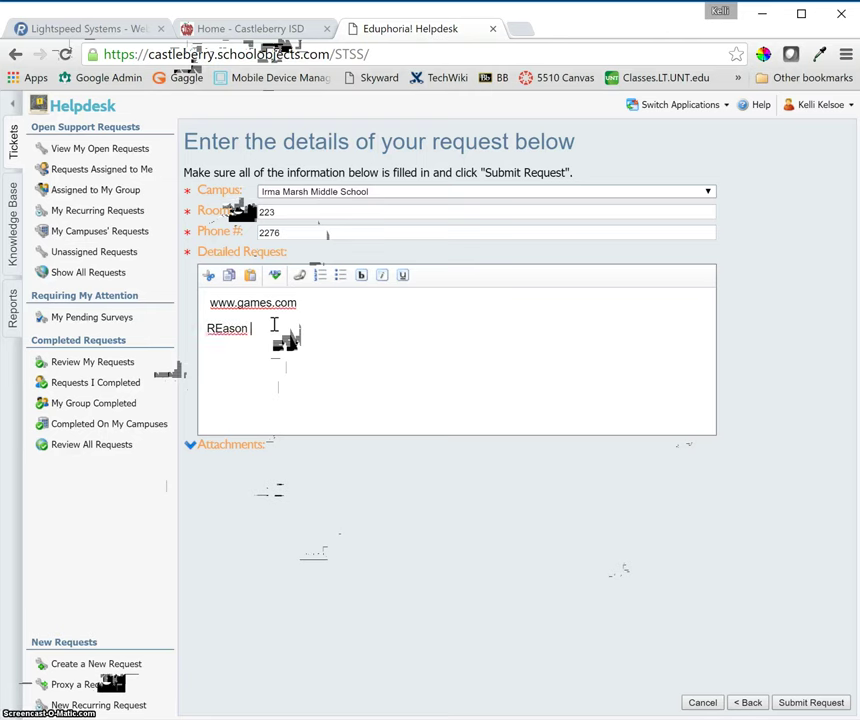
type("why this shoudl ")
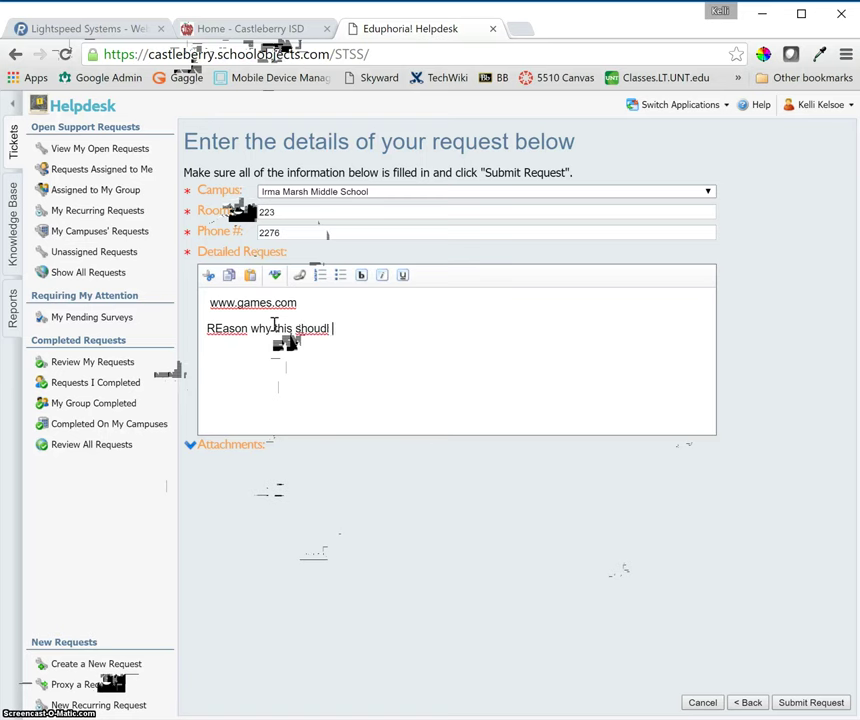
type("be unblocked")
Step: Correct the misspelled words "should" and "Reason" in the detailed request
left_click(329, 329)
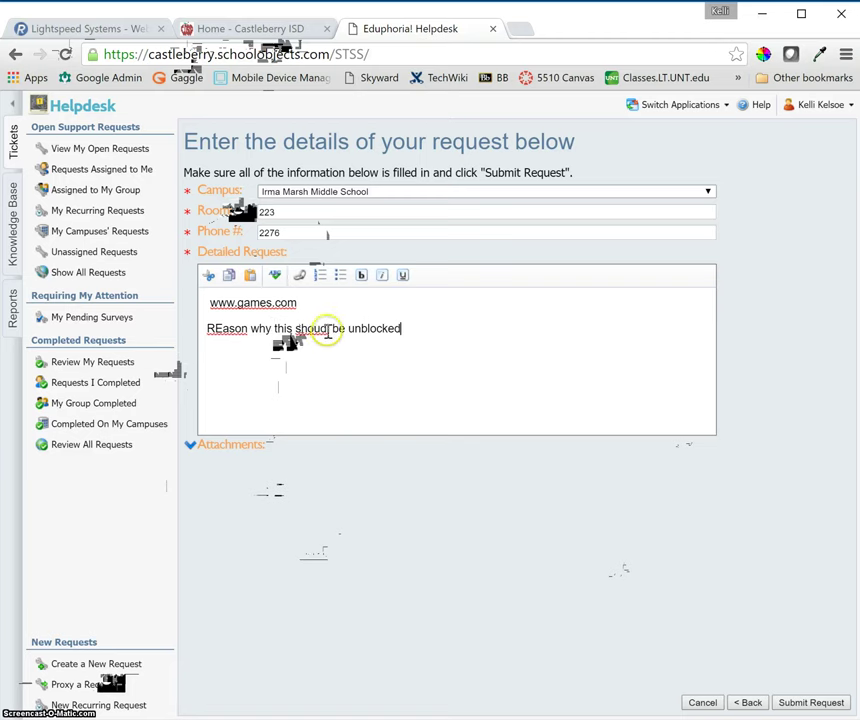
key("BackSpace")
key("BackSpace")
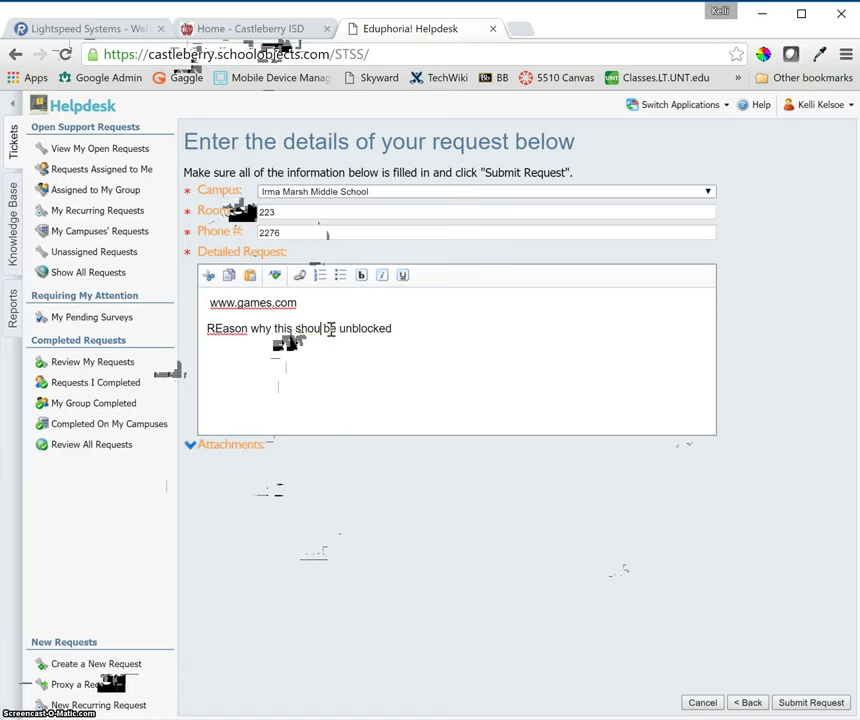
type("ld")
left_click(382, 326)
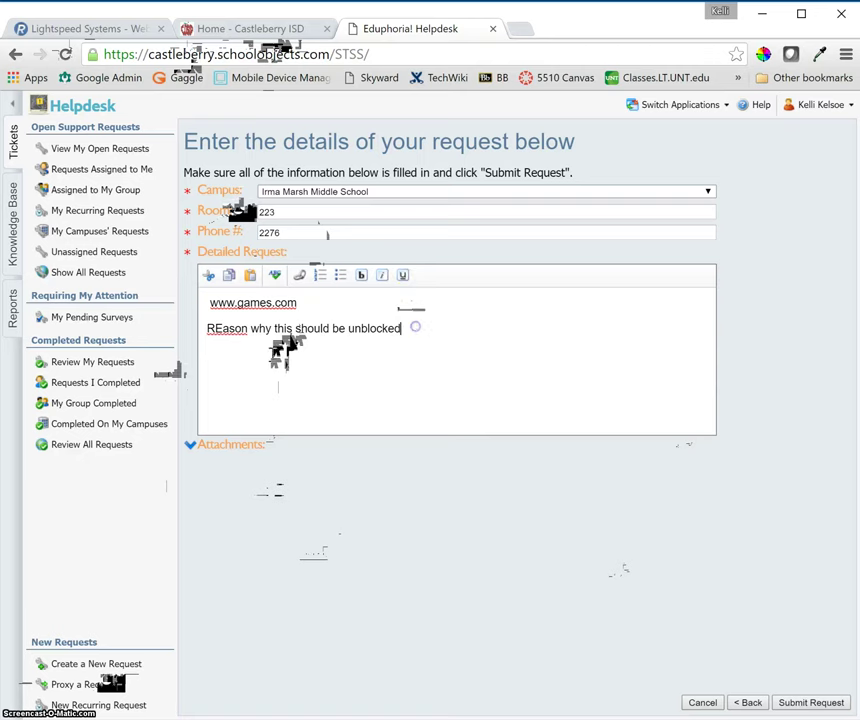
left_click(230, 303)
left_click(217, 328)
key("BackSpace")
type("e")
left_click(398, 308)
left_click(416, 327)
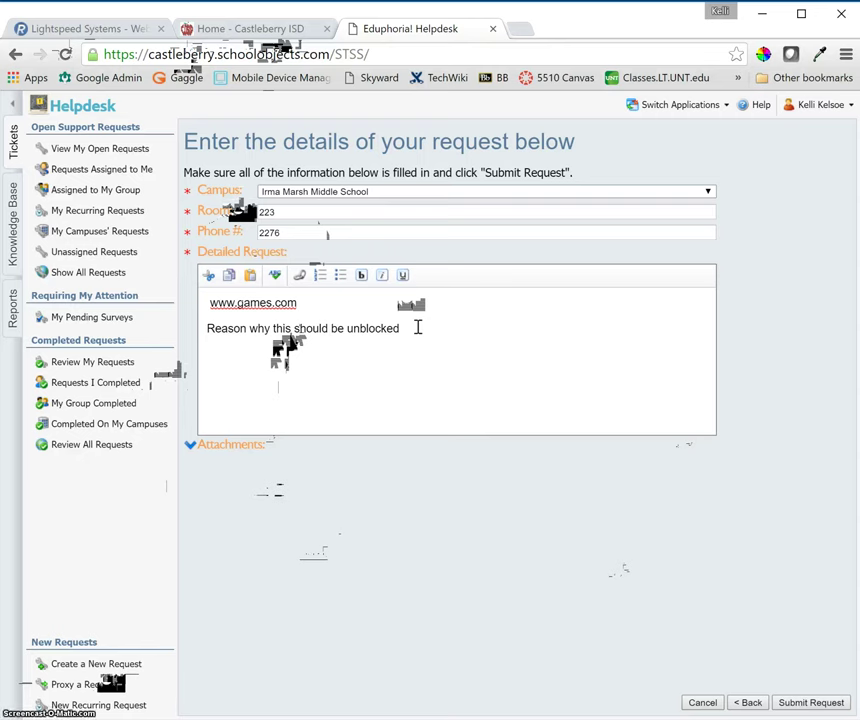
Step: Add "Instructional activity" as the reason on a new line and submit the request
key("Return")
type("Instructional activity")
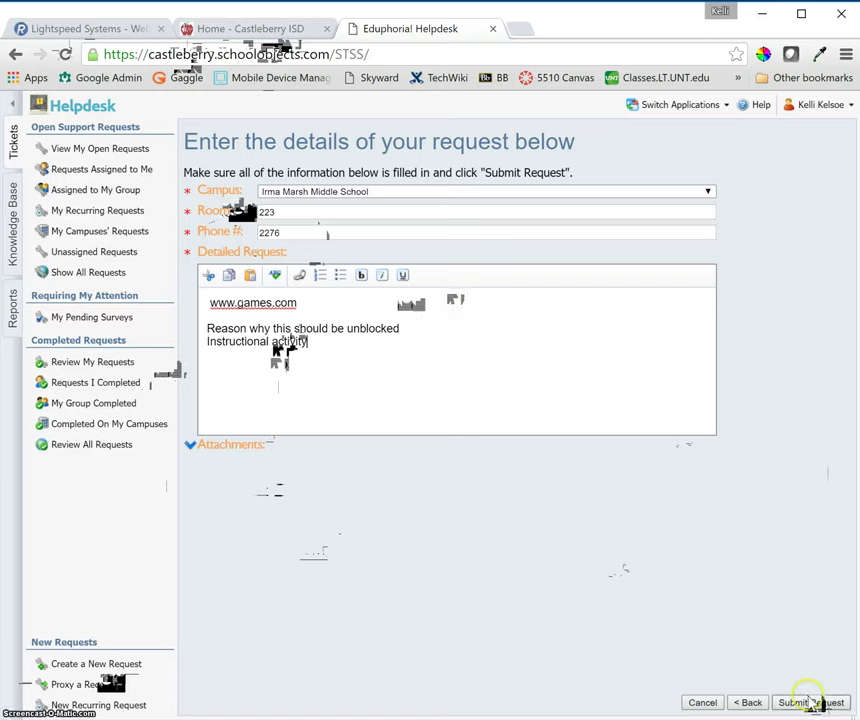
left_click(810, 702)
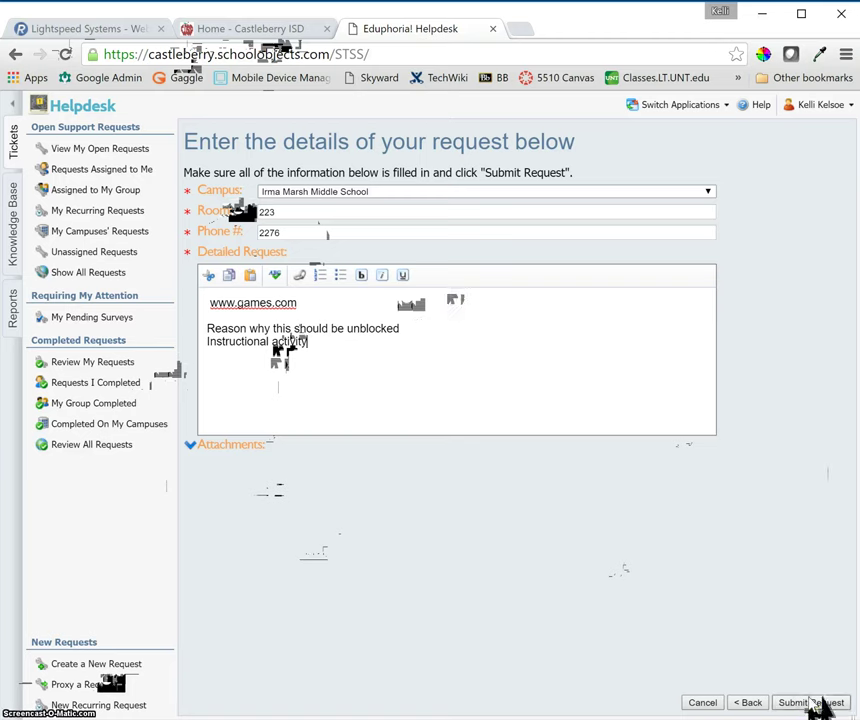